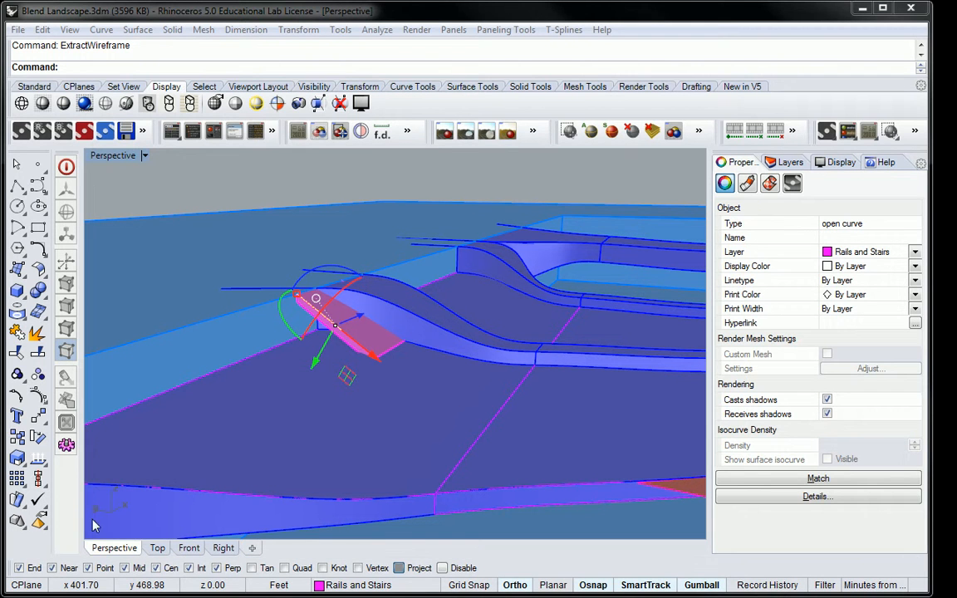
# Step: Switch to the Grasshopper Rail by Curve definition and narrow its window so it sits beside the Rhino model
pyautogui.click(545, 171)
pyautogui.moveTo(545, 171); pyautogui.dragTo(559, 309, button='right')
pyautogui.scroll(-4, 573, 303)
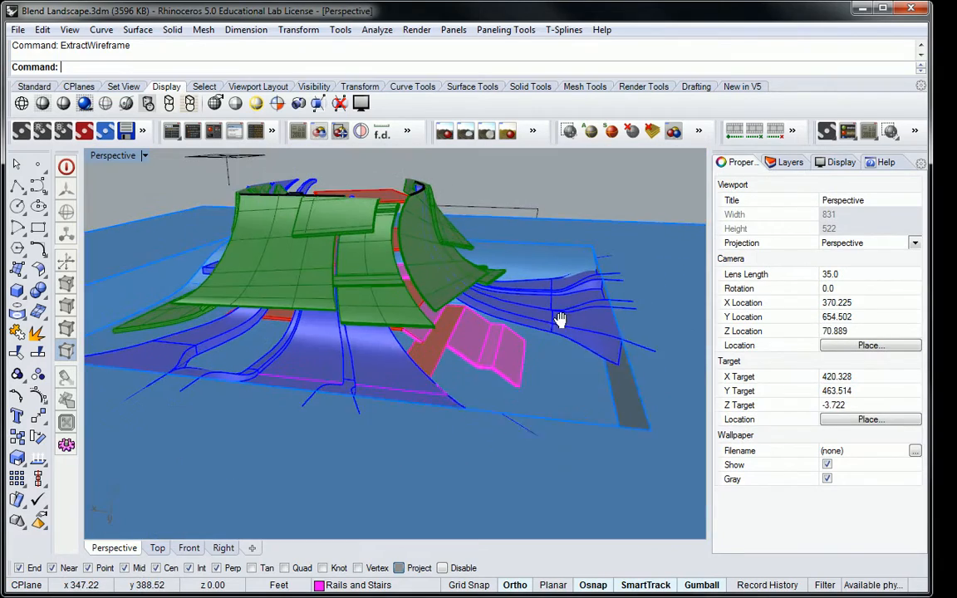
pyautogui.moveTo(955, 2); pyautogui.dragTo(645, 27)
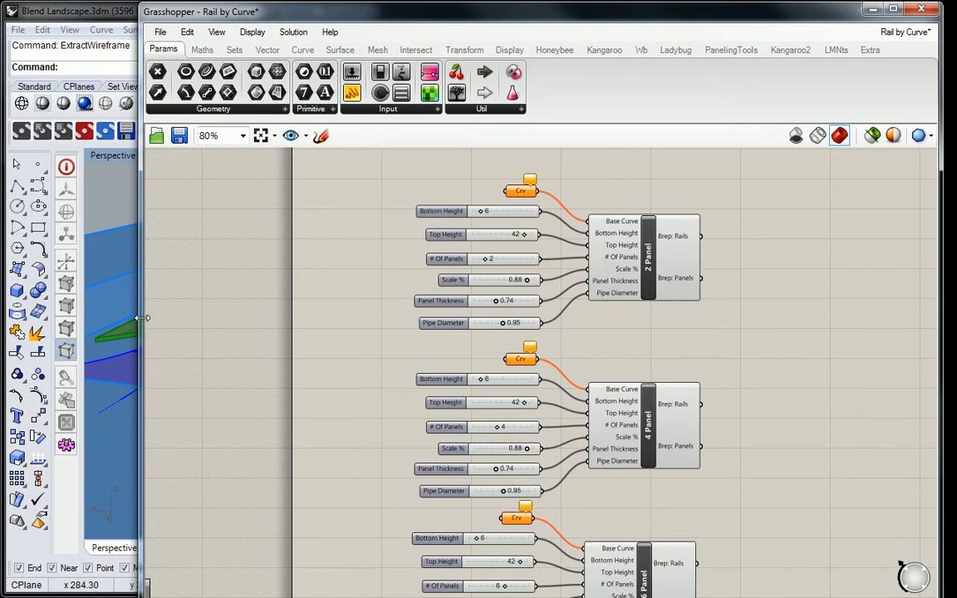
pyautogui.moveTo(140, 286); pyautogui.dragTo(571, 273)
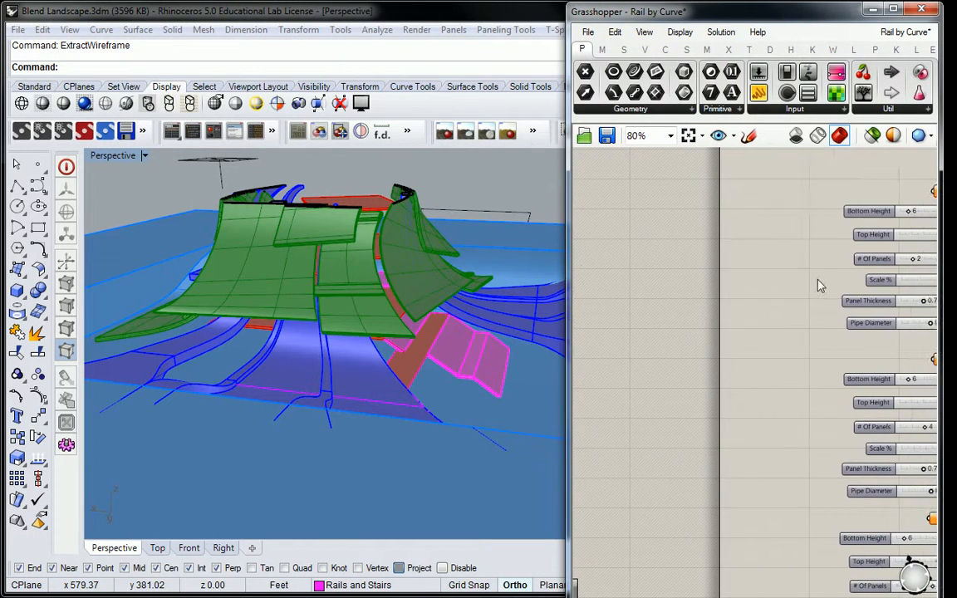
pyautogui.moveTo(787, 299); pyautogui.dragTo(690, 257, button='right')
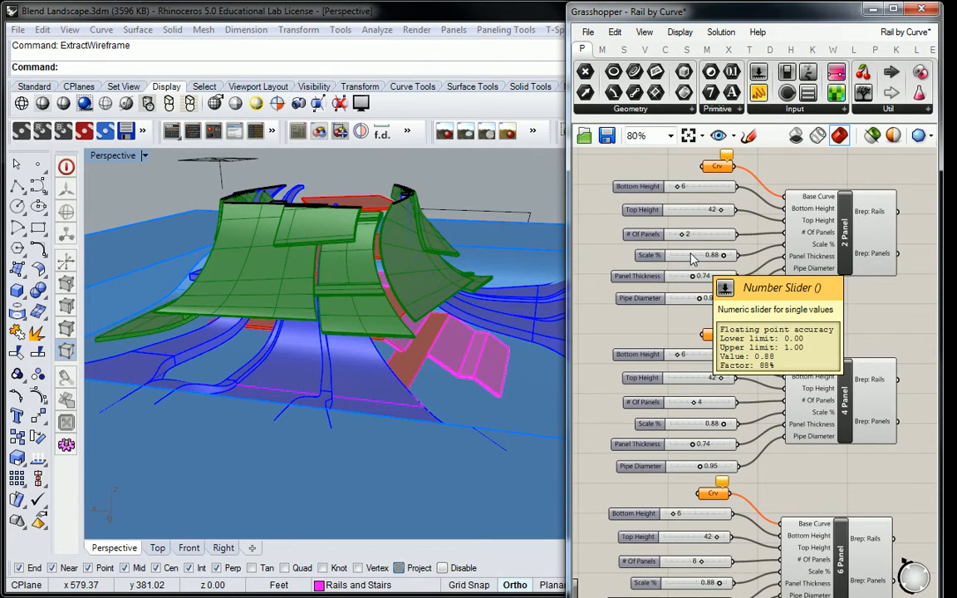
# Step: Examine the panel rail clusters from 2 Panel to 10 Panel, including their sliders and input descriptions
pyautogui.moveTo(790, 205); pyautogui.dragTo(783, 235, button='right')
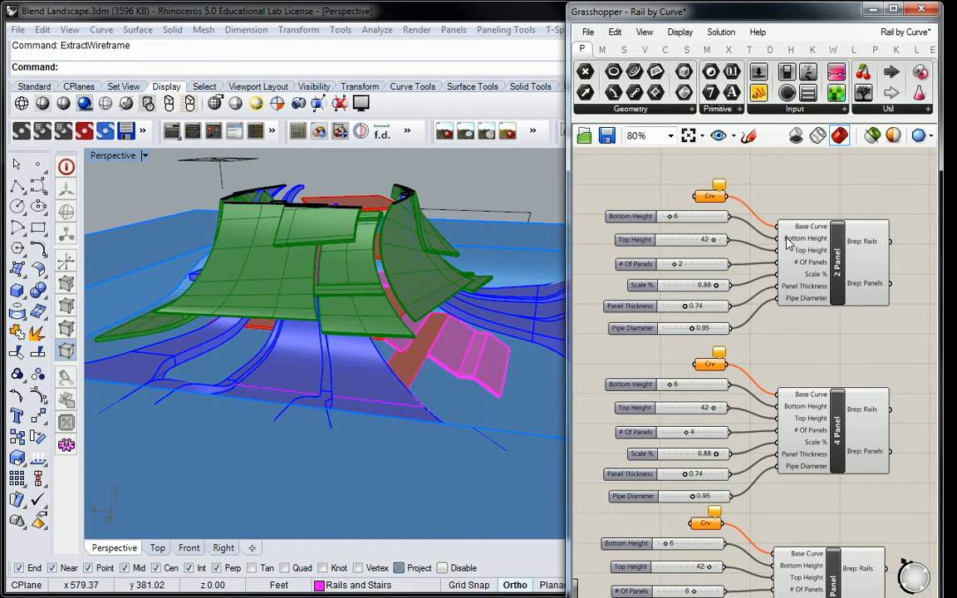
pyautogui.moveTo(789, 241)
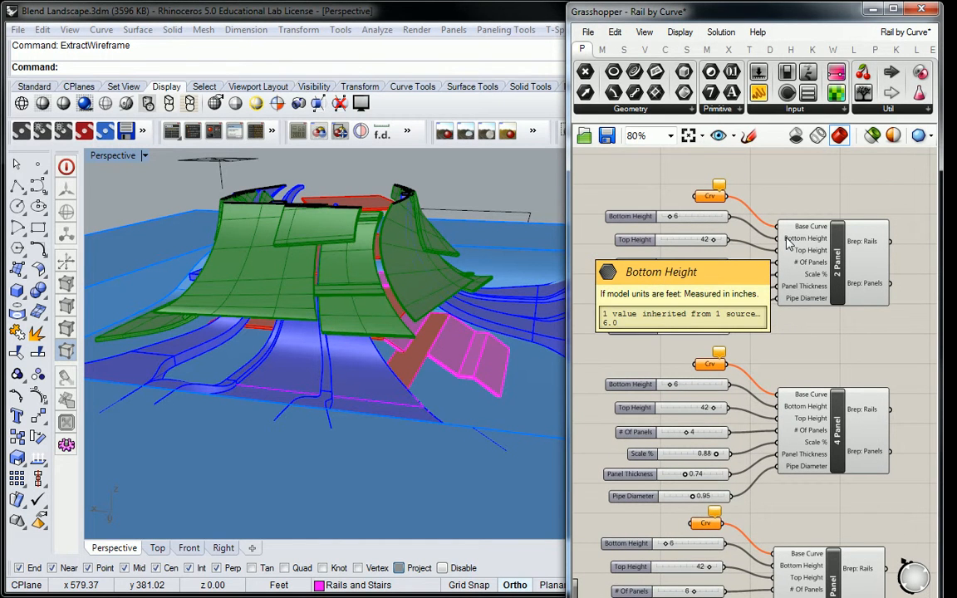
pyautogui.moveTo(837, 447); pyautogui.dragTo(853, 296, button='right')
pyautogui.moveTo(837, 363); pyautogui.dragTo(807, 165, button='right')
pyautogui.moveTo(787, 413); pyautogui.dragTo(798, 219, button='right')
pyautogui.moveTo(795, 247)
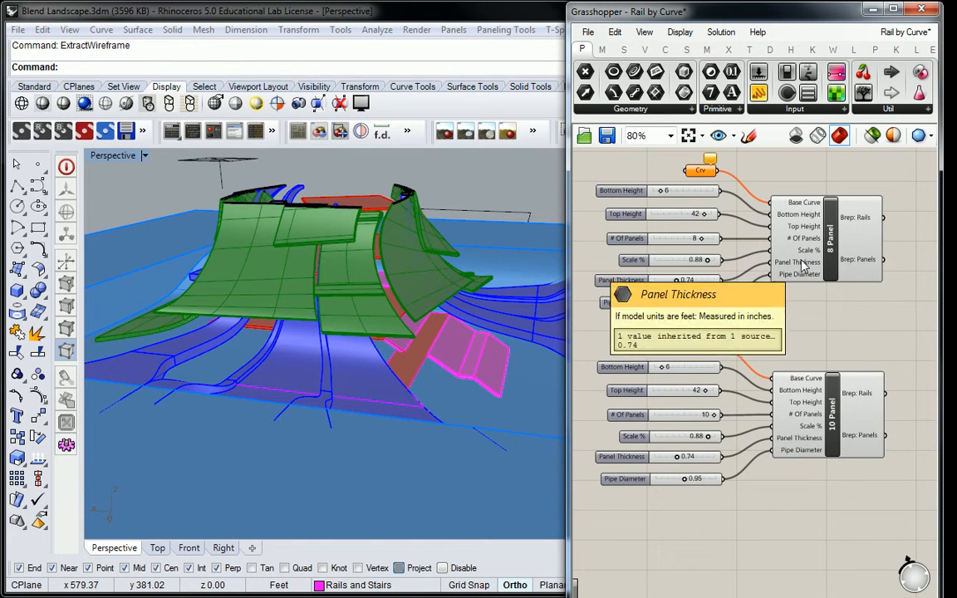
pyautogui.scroll(-4, 839, 351)
pyautogui.scroll(-1, 837, 352)
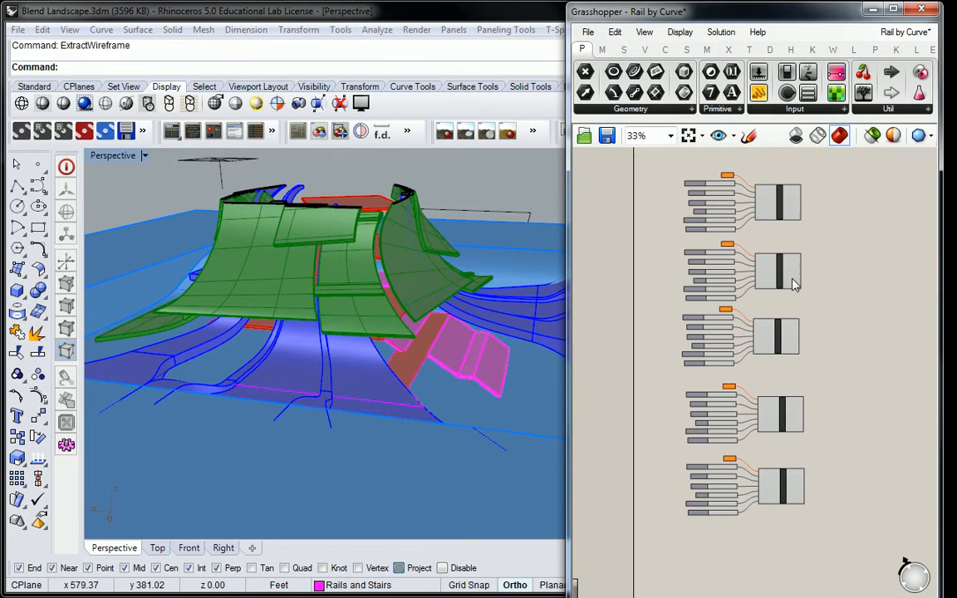
# Step: Inspect the 2 Panel cluster's contents, outputs and available options
pyautogui.scroll(6, 773, 185)
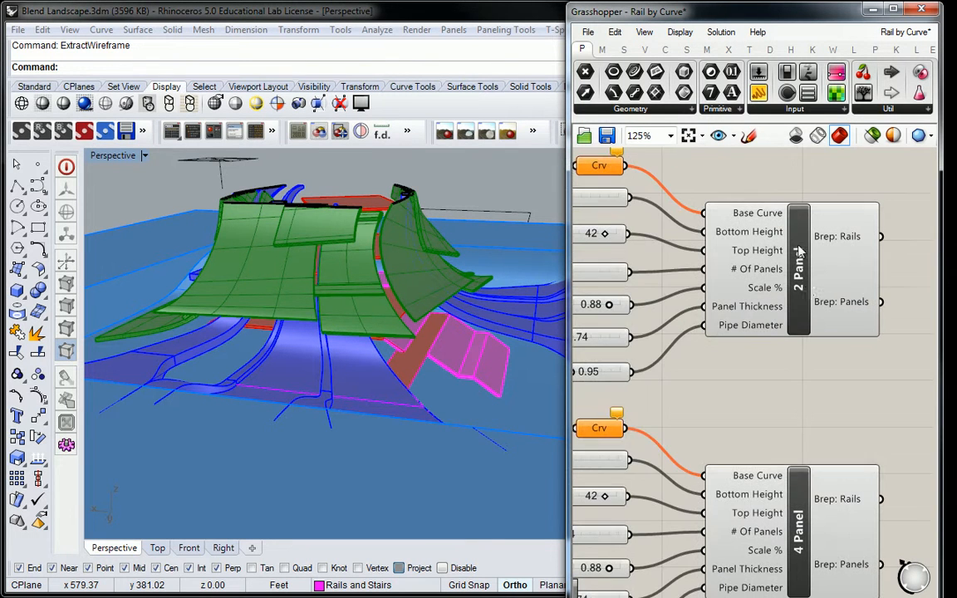
pyautogui.moveTo(807, 290)
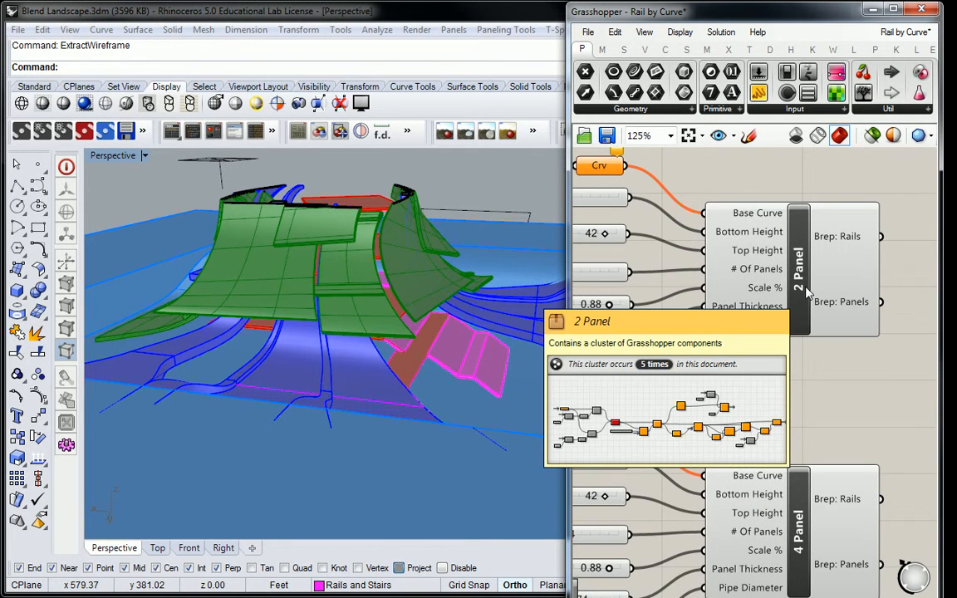
pyautogui.moveTo(804, 292); pyautogui.dragTo(862, 295, button='right')
pyautogui.click(879, 300)
pyautogui.scroll(-2, 867, 299)
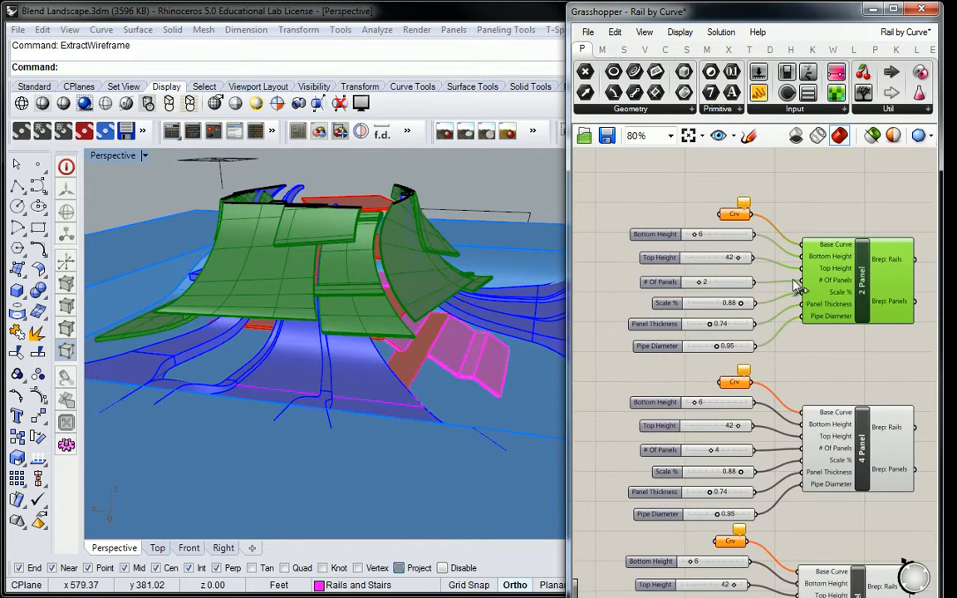
pyautogui.scroll(1, 821, 287)
pyautogui.rightClick(876, 284)
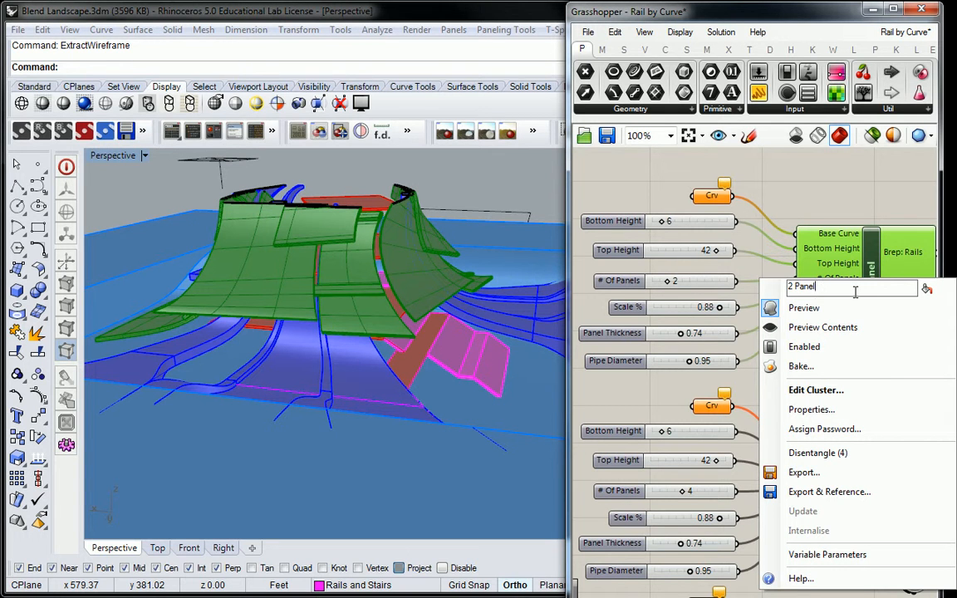
pyautogui.click(810, 215)
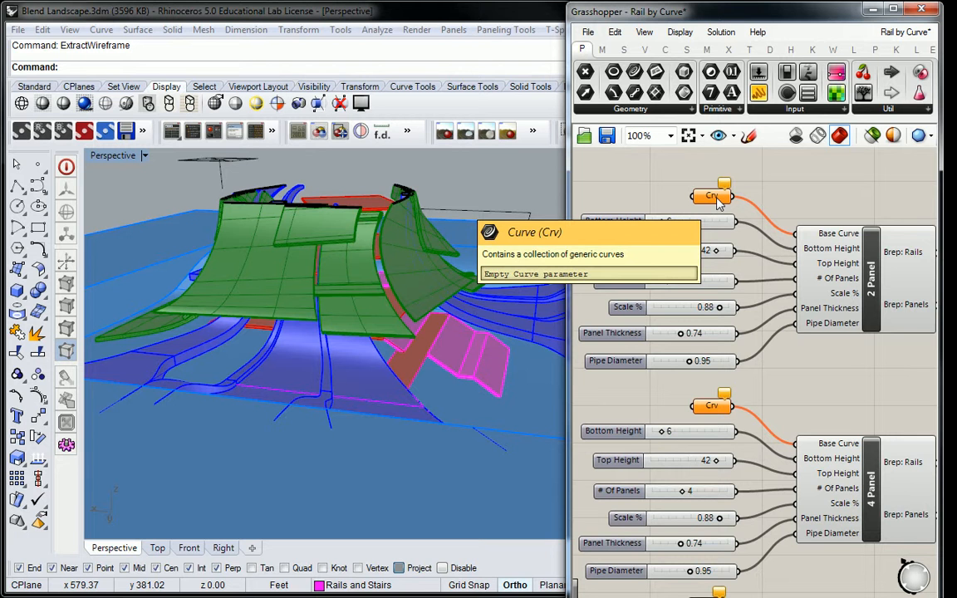
# Step: Hide the Everything Else layer in the Rhino model, moving the Grasshopper window out of the way and back
pyautogui.moveTo(397, 362); pyautogui.dragTo(382, 257, button='right')
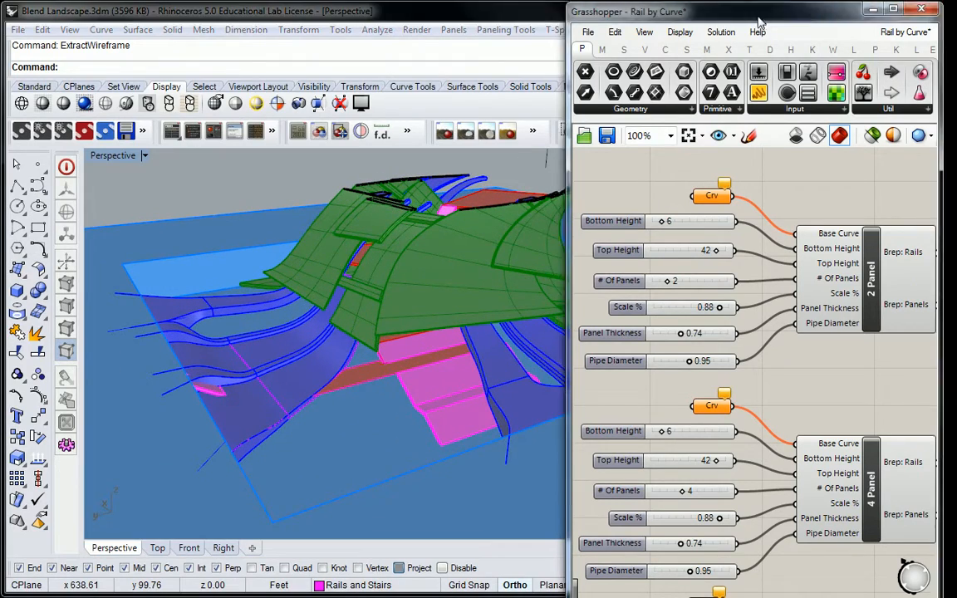
pyautogui.moveTo(758, 22); pyautogui.dragTo(714, 418)
pyautogui.click(788, 167)
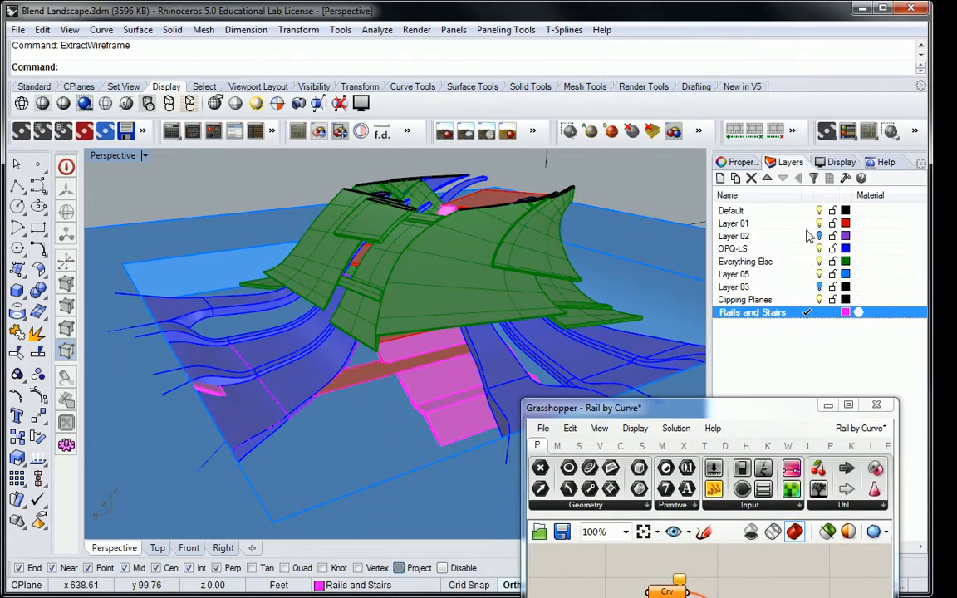
pyautogui.click(819, 262)
pyautogui.moveTo(425, 249); pyautogui.dragTo(486, 280, button='right')
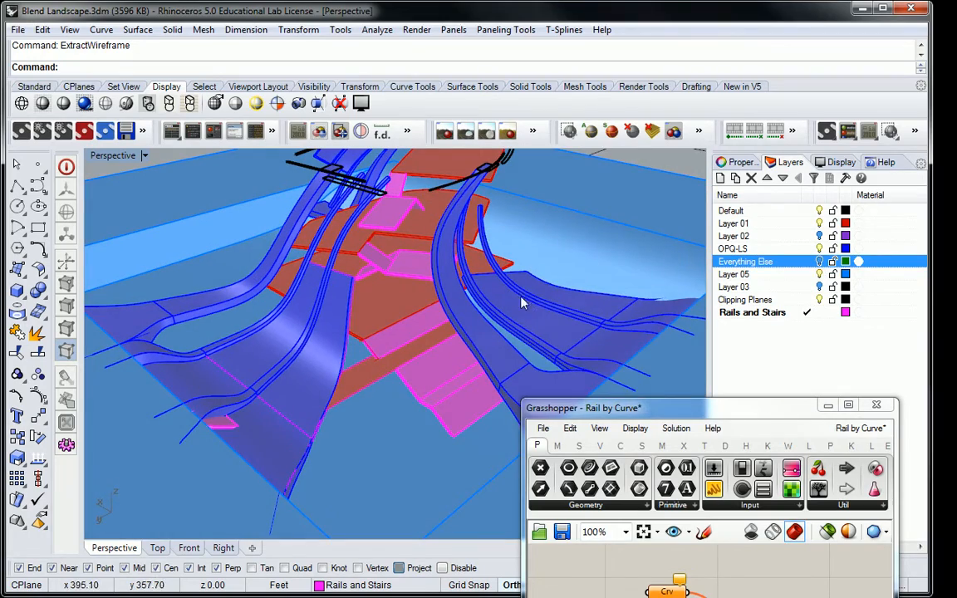
pyautogui.moveTo(699, 409); pyautogui.dragTo(741, 22)
# Step: Start referencing multiple curves for the 2 Panel cluster, picking the front side edge of the small ramp on the blue slope
pyautogui.moveTo(439, 233); pyautogui.dragTo(365, 318, button='right')
pyautogui.rightClick(706, 201)
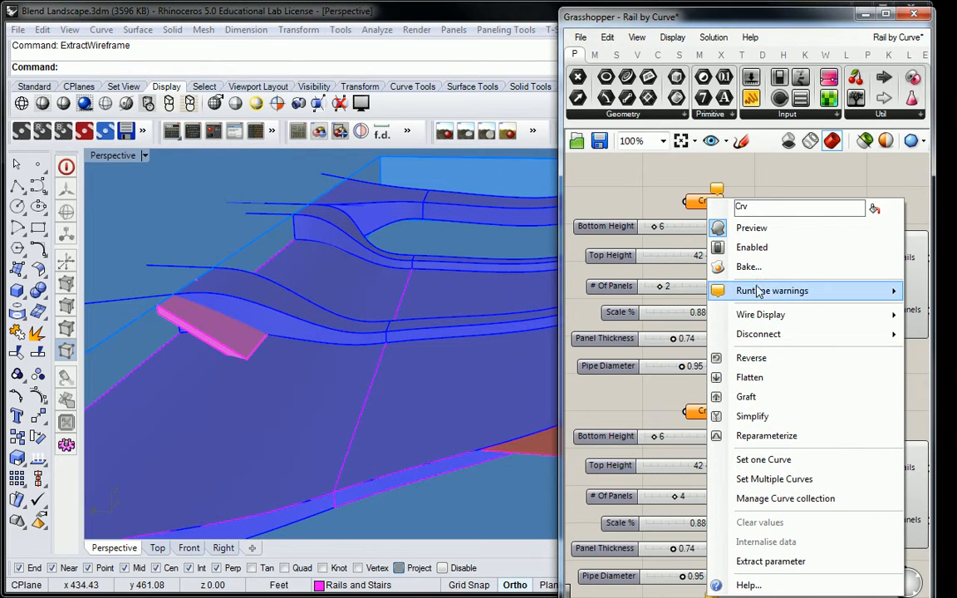
pyautogui.click(776, 480)
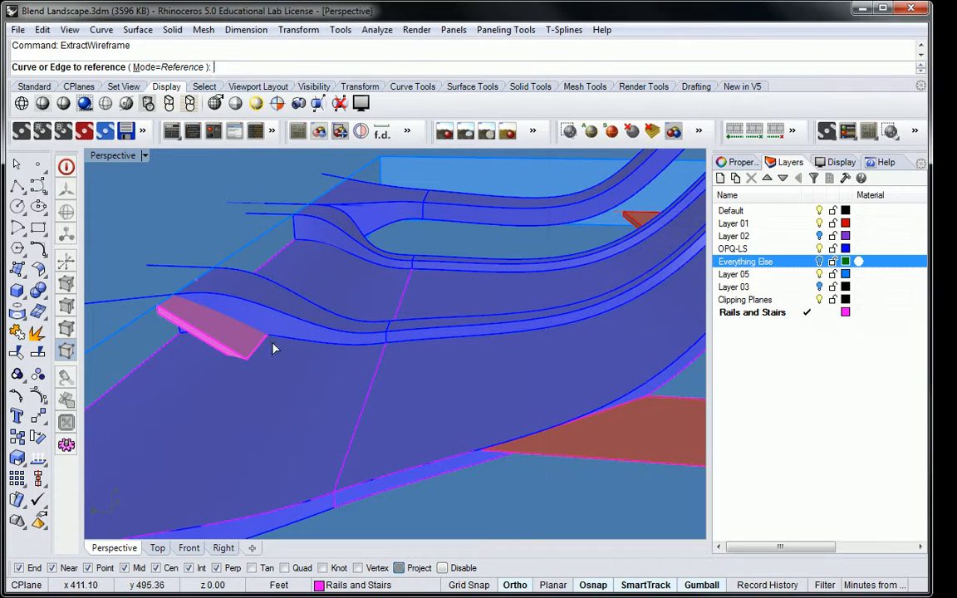
pyautogui.click(216, 347)
pyautogui.click(264, 369)
# Step: Add the red walkway's short end curve and both side curves of the adjoining stair flight to the 2 Panel reference
pyautogui.moveTo(290, 335); pyautogui.dragTo(437, 348, button='right')
pyautogui.click(455, 348)
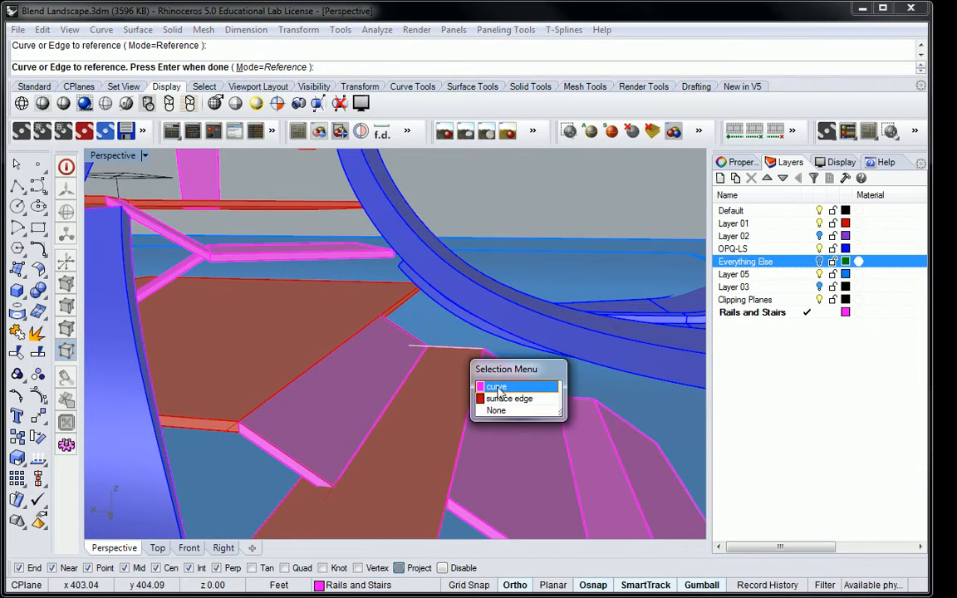
pyautogui.click(495, 388)
pyautogui.click(406, 331)
pyautogui.click(451, 348)
pyautogui.click(336, 462)
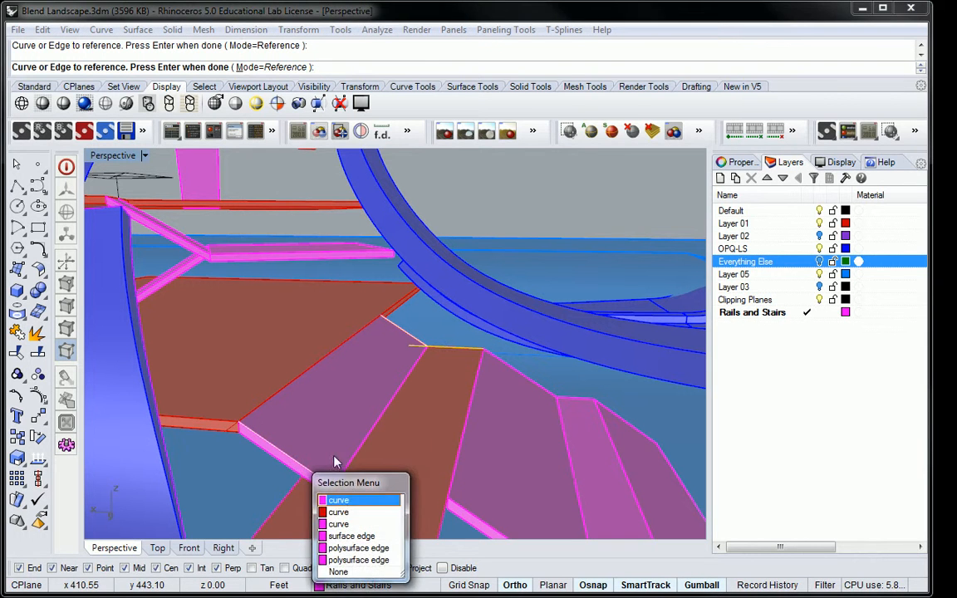
pyautogui.click(347, 501)
# Step: Add the two short edge curves of the landing between the lower stair flights to the 2 Panel reference
pyautogui.click(571, 397)
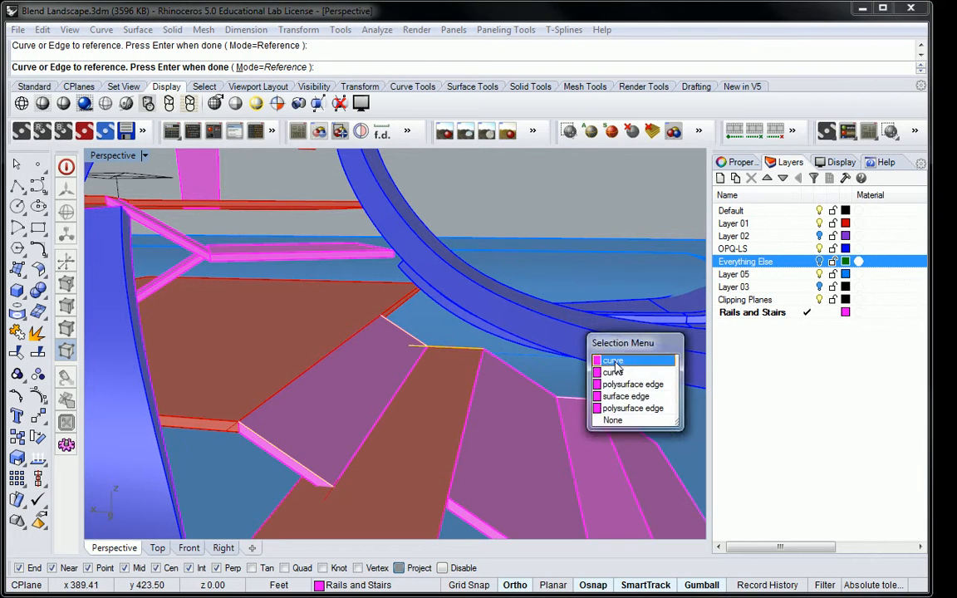
pyautogui.click(614, 363)
pyautogui.moveTo(519, 397); pyautogui.dragTo(521, 463, button='right')
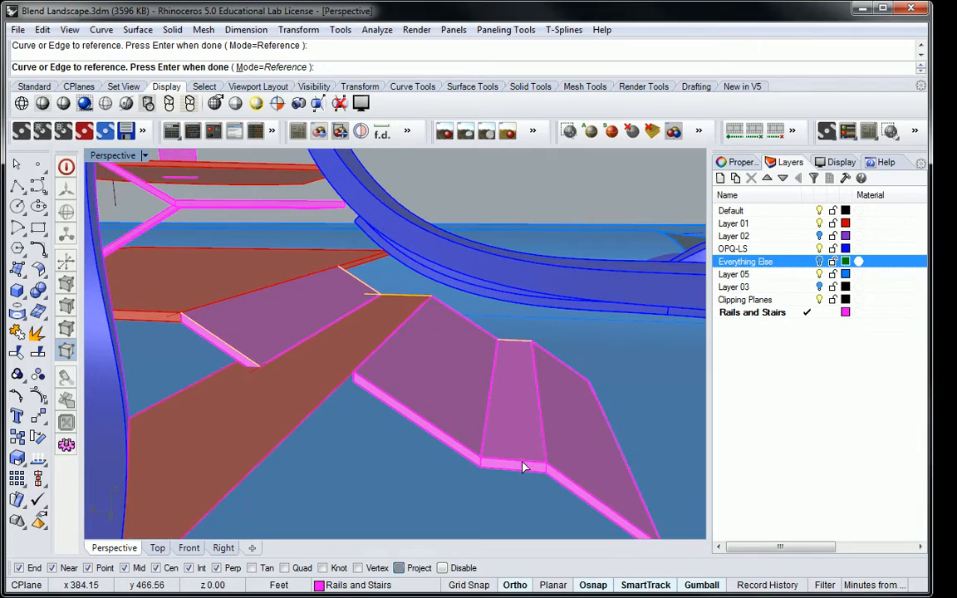
pyautogui.click(539, 474)
pyautogui.click(569, 503)
# Step: Add both side curves of the short stair flight rising to the upper red platform to the 2 Panel reference
pyautogui.moveTo(523, 363); pyautogui.dragTo(385, 331, button='right')
pyautogui.scroll(3, 409, 253)
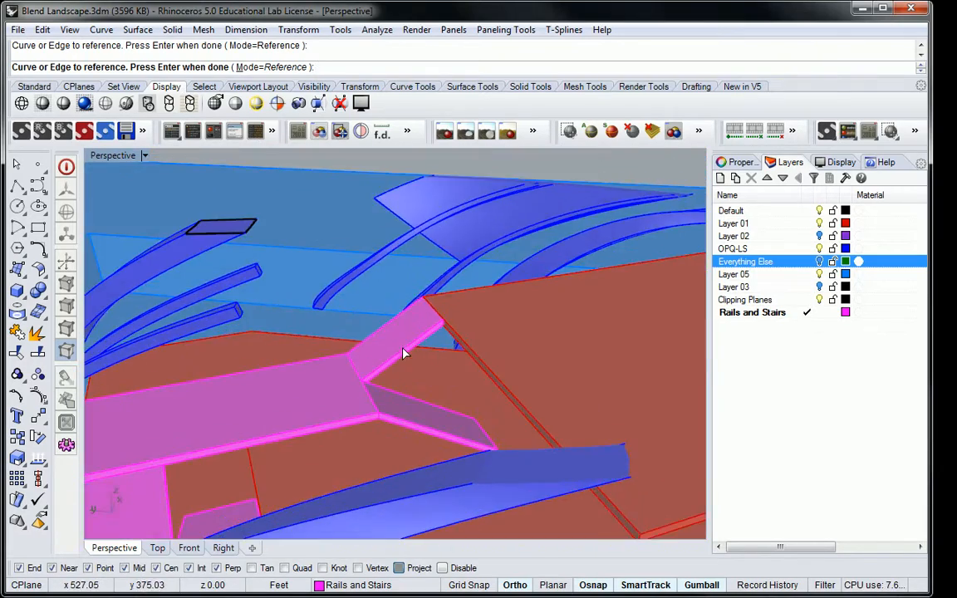
pyautogui.click(385, 331)
pyautogui.click(388, 325)
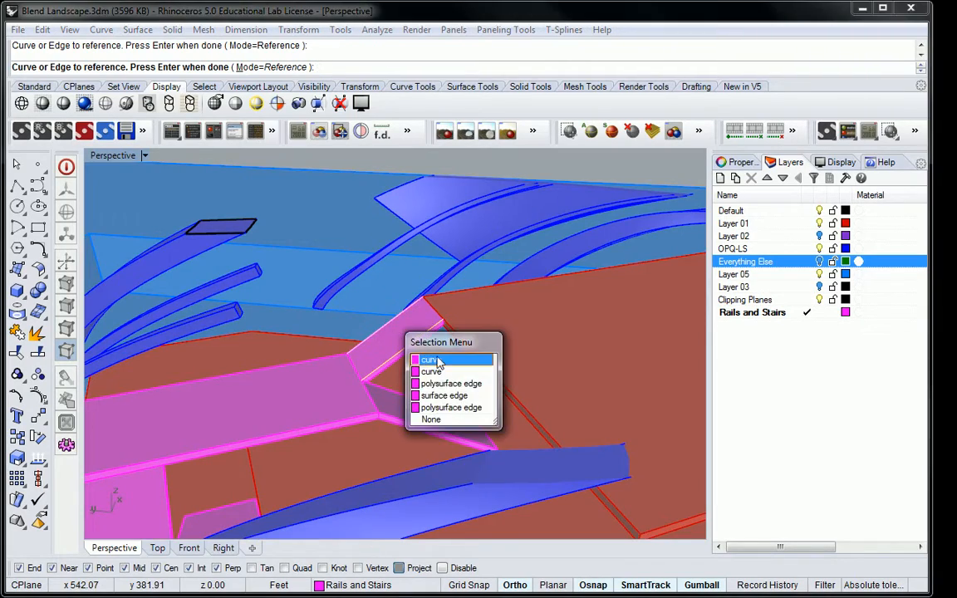
pyautogui.click(437, 359)
# Step: Add the blue slope's edge curve beside the red walkway and finish the 2 Panel curve reference
pyautogui.scroll(-5, 440, 342)
pyautogui.moveTo(409, 355); pyautogui.dragTo(494, 321, button='right')
pyautogui.scroll(5, 392, 318)
pyautogui.moveTo(391, 318); pyautogui.dragTo(410, 348, button='right')
pyautogui.scroll(-3, 423, 328)
pyautogui.scroll(5, 401, 366)
pyautogui.click(401, 366)
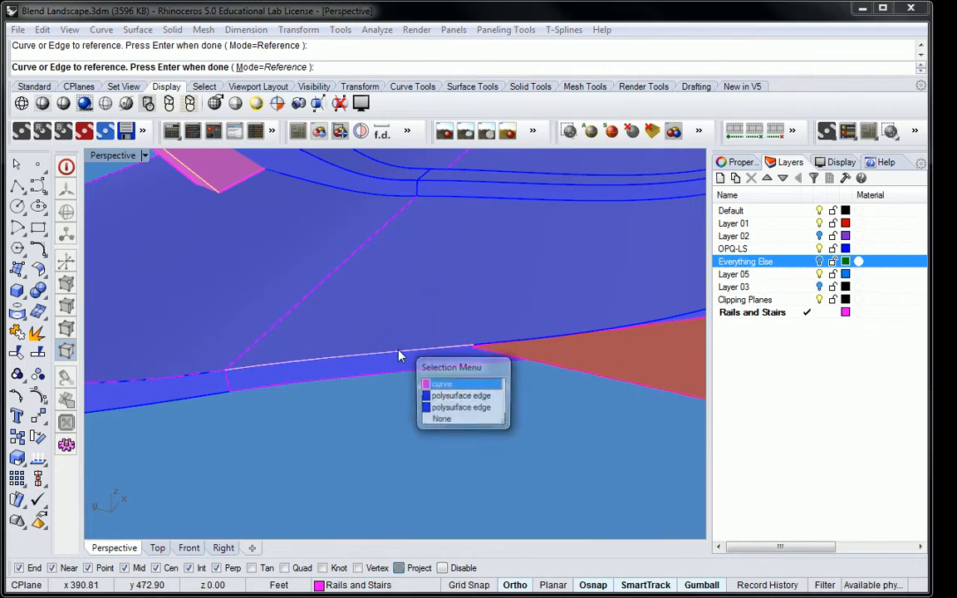
pyautogui.click(460, 392)
pyautogui.scroll(-10, 546, 327)
pyautogui.moveTo(459, 318); pyautogui.dragTo(432, 409, button='right')
pyautogui.scroll(1, 470, 267)
pyautogui.press('Return')
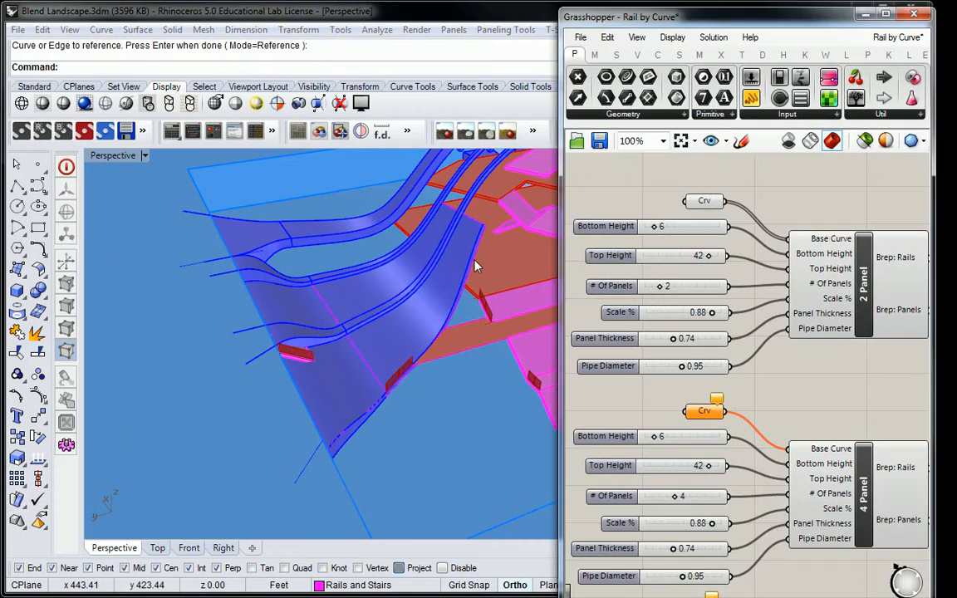
pyautogui.moveTo(474, 281); pyautogui.dragTo(407, 340, button='right')
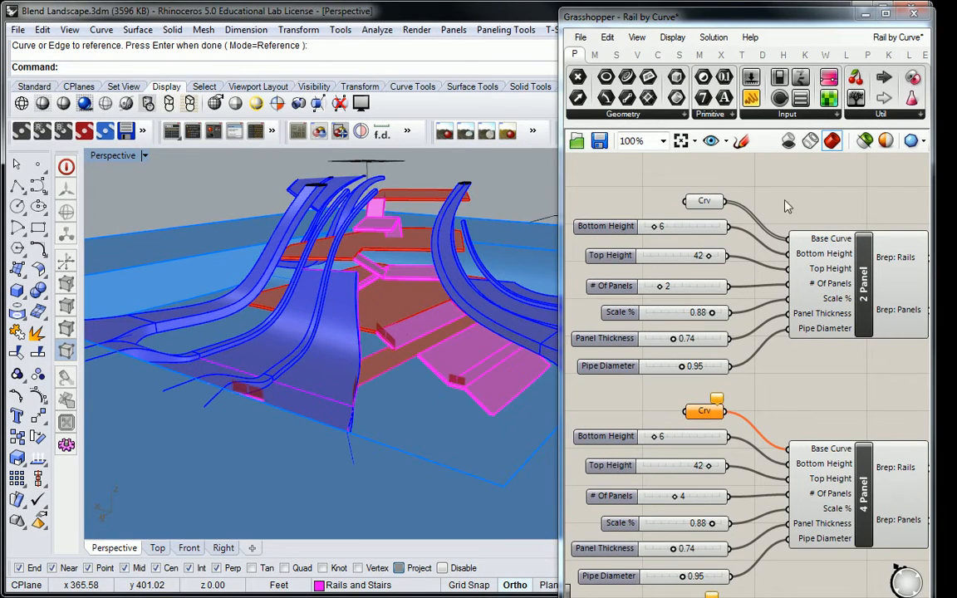
pyautogui.scroll(-2, 784, 203)
pyautogui.scroll(2, 751, 324)
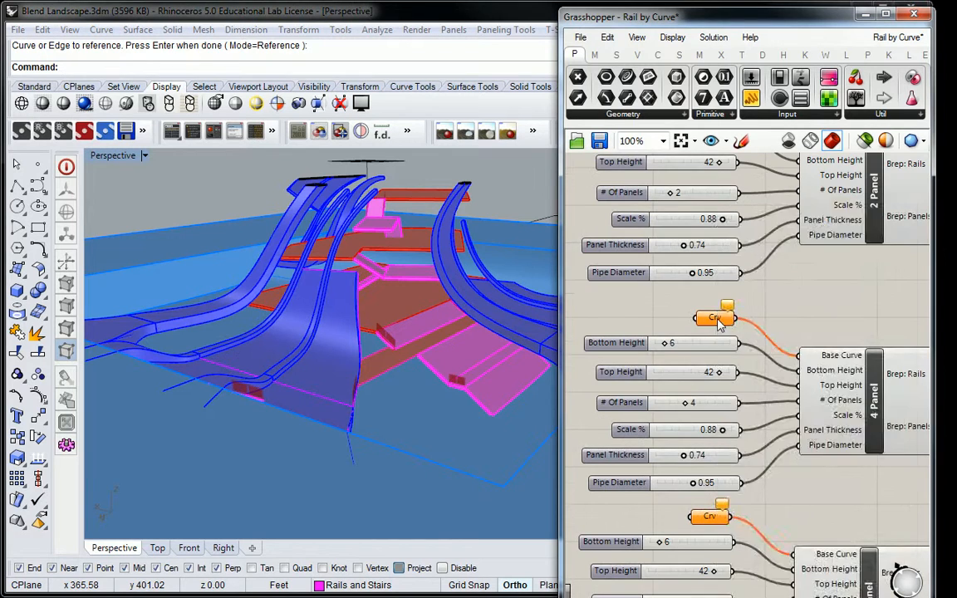
pyautogui.rightClick(719, 324)
pyautogui.click(830, 540)
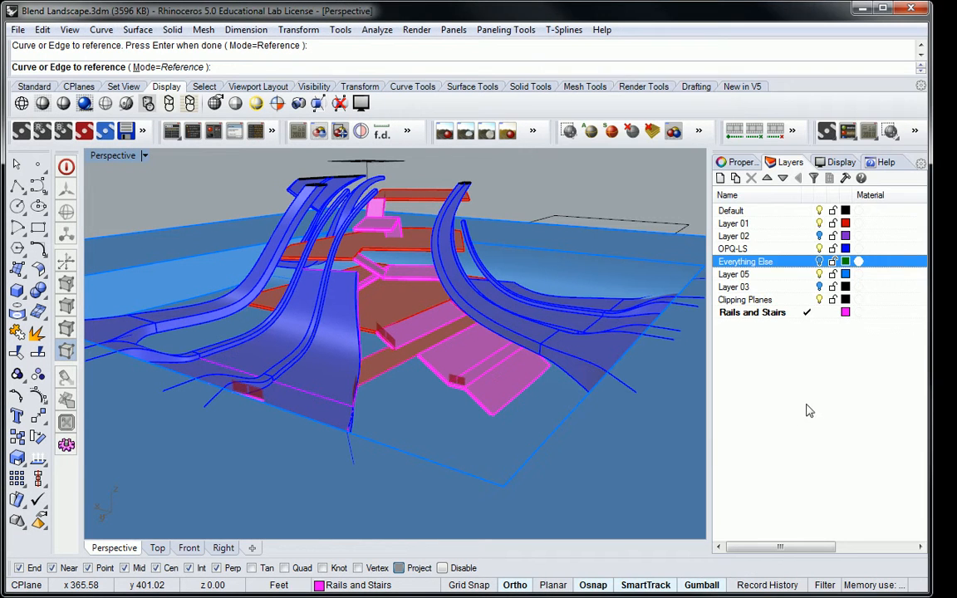
pyautogui.press('Return')
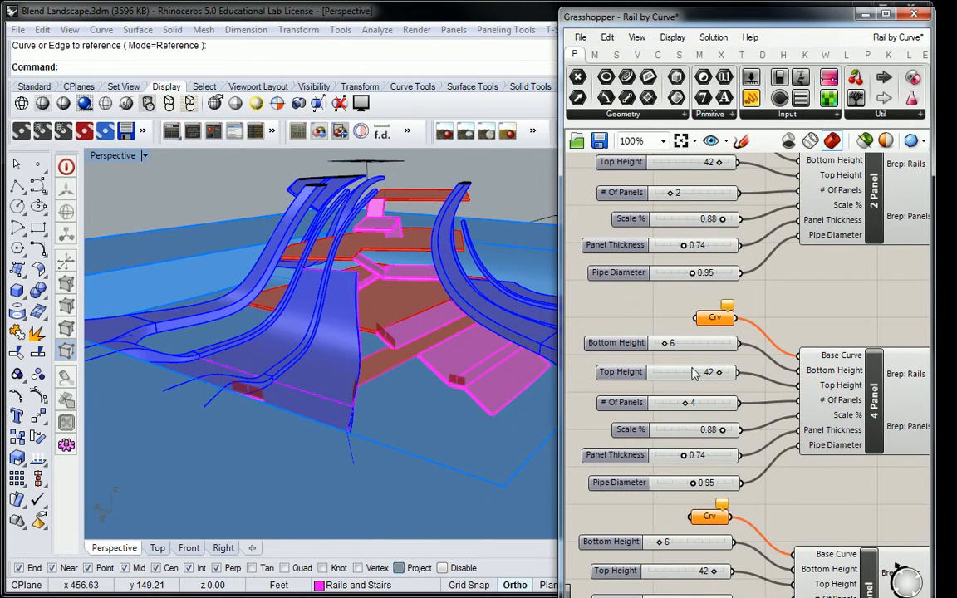
# Step: Start referencing multiple curves for the 4 Panel cluster, picking edge curves where the blue slope meets the red walkway
pyautogui.rightClick(714, 318)
pyautogui.click(752, 481)
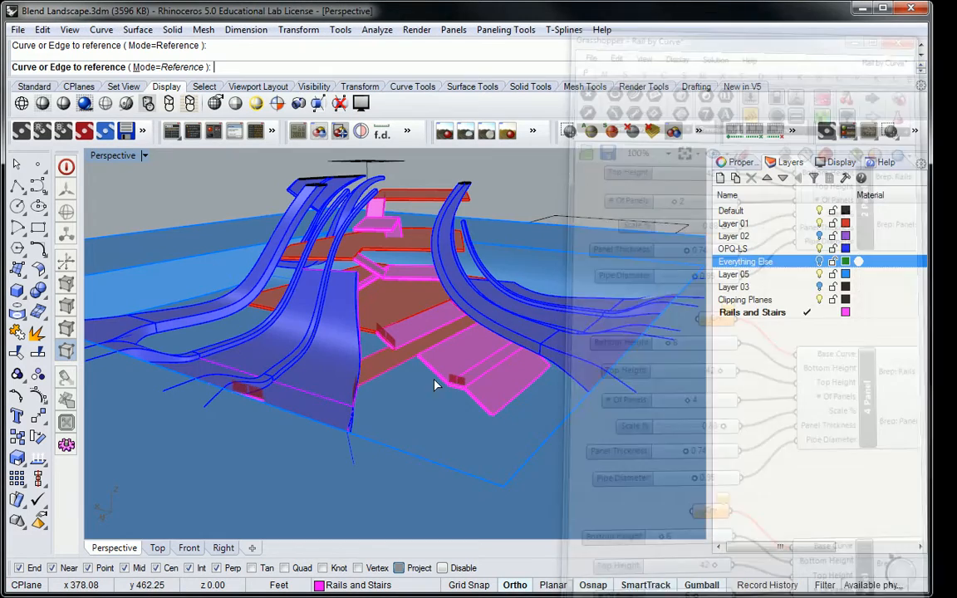
pyautogui.scroll(3, 439, 383)
pyautogui.moveTo(345, 411); pyautogui.dragTo(395, 360, button='right')
pyautogui.click(349, 391)
pyautogui.click(391, 395)
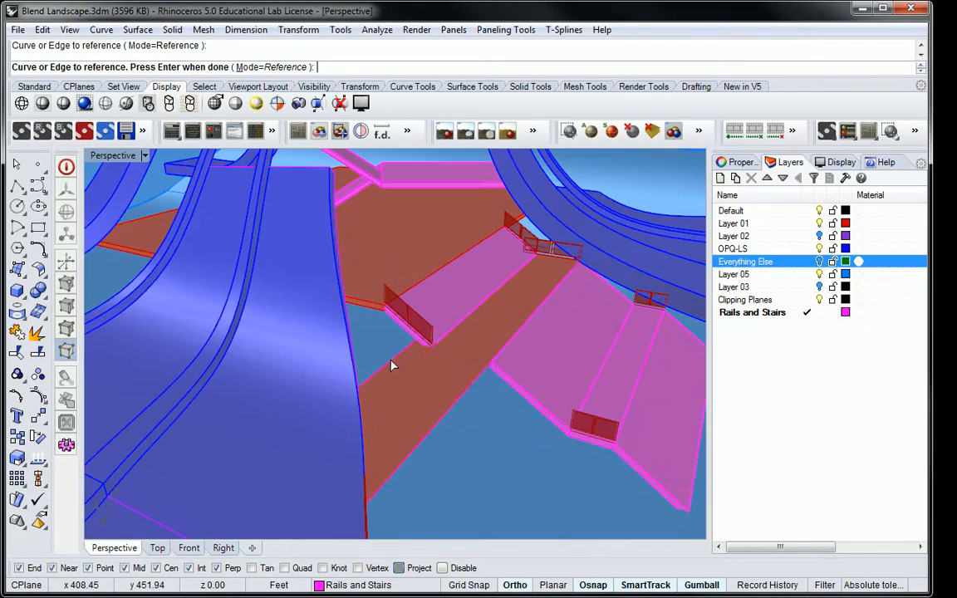
pyautogui.click(392, 366)
pyautogui.click(426, 393)
# Step: Add both side curves of the stair flight between the red walkway and the lower landing to the 4 Panel reference
pyautogui.moveTo(427, 393); pyautogui.dragTo(565, 365, button='right')
pyautogui.scroll(6, 542, 375)
pyautogui.click(483, 383)
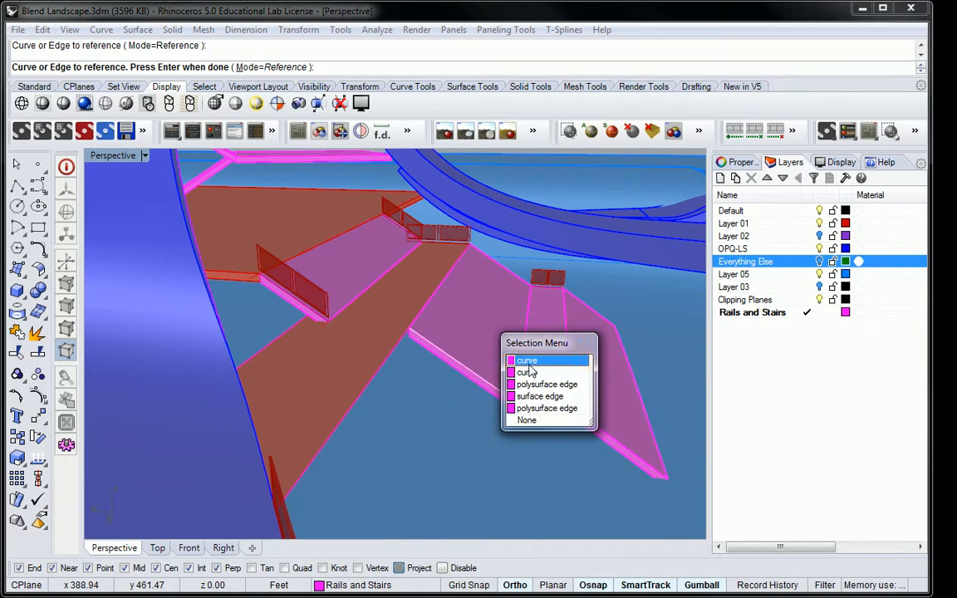
pyautogui.click(528, 373)
pyautogui.click(513, 278)
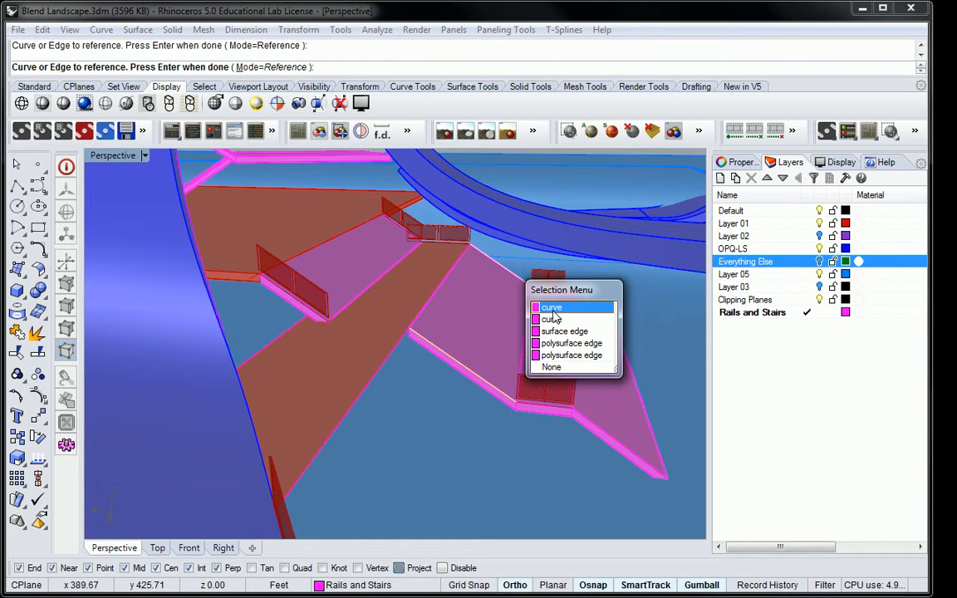
pyautogui.click(552, 318)
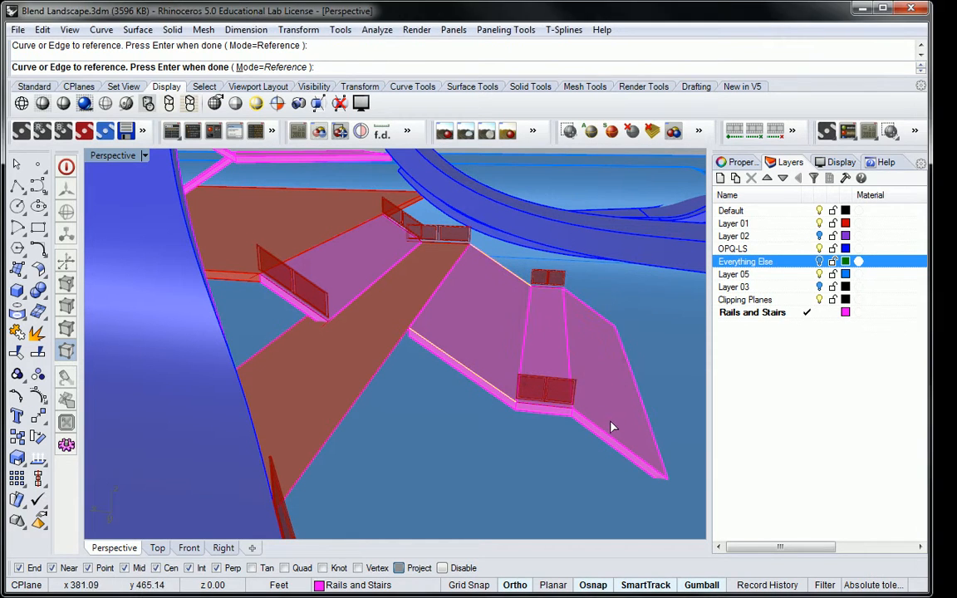
# Step: Add both side curves of the stair flight below the lower landing to the 4 Panel reference
pyautogui.click(608, 440)
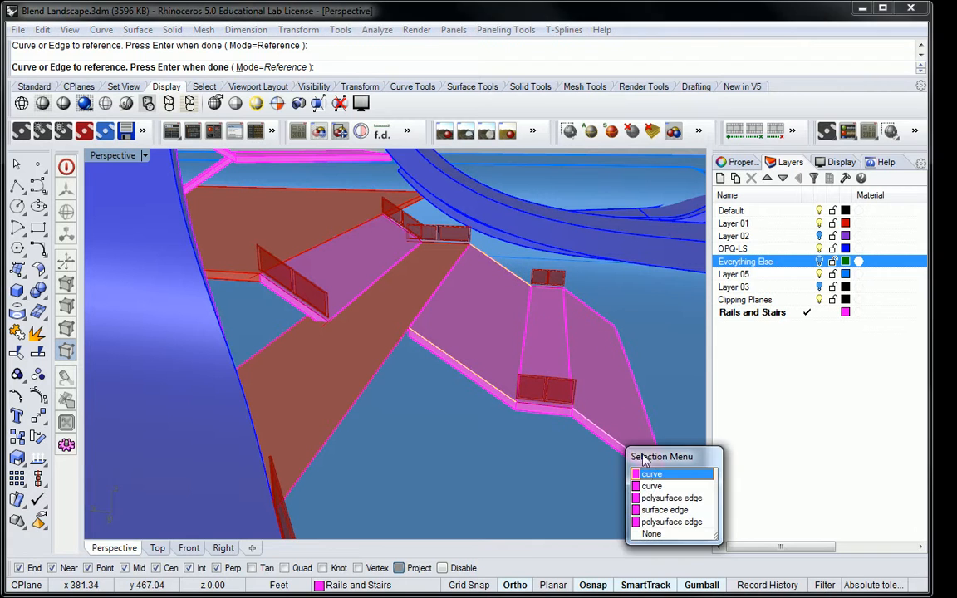
pyautogui.click(586, 314)
pyautogui.click(593, 309)
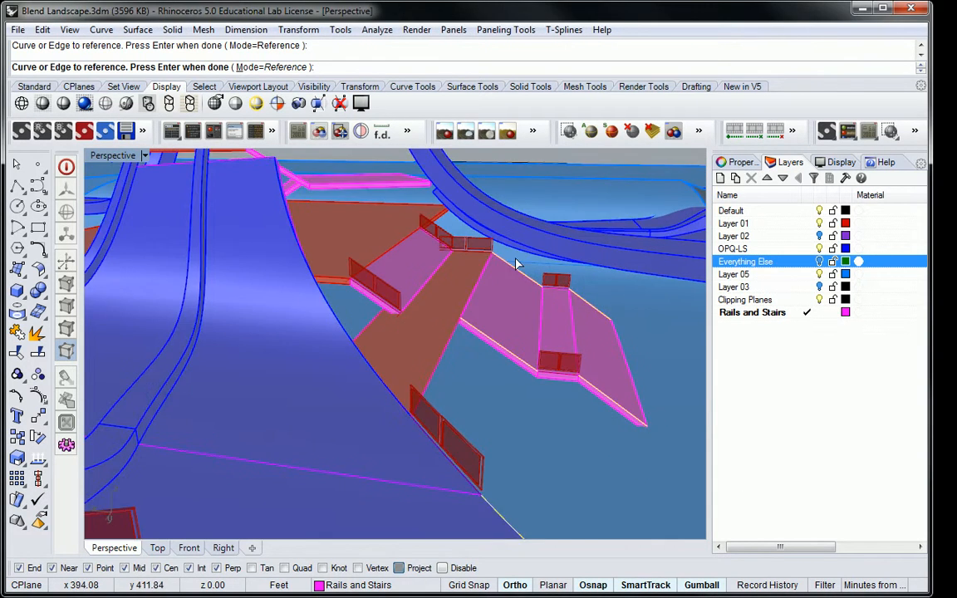
# Step: Add both side curves of the short stair flight connecting the pink landing to the red platform above to the 4 Panel reference
pyautogui.moveTo(515, 264); pyautogui.dragTo(438, 315, button='right')
pyautogui.click(443, 307)
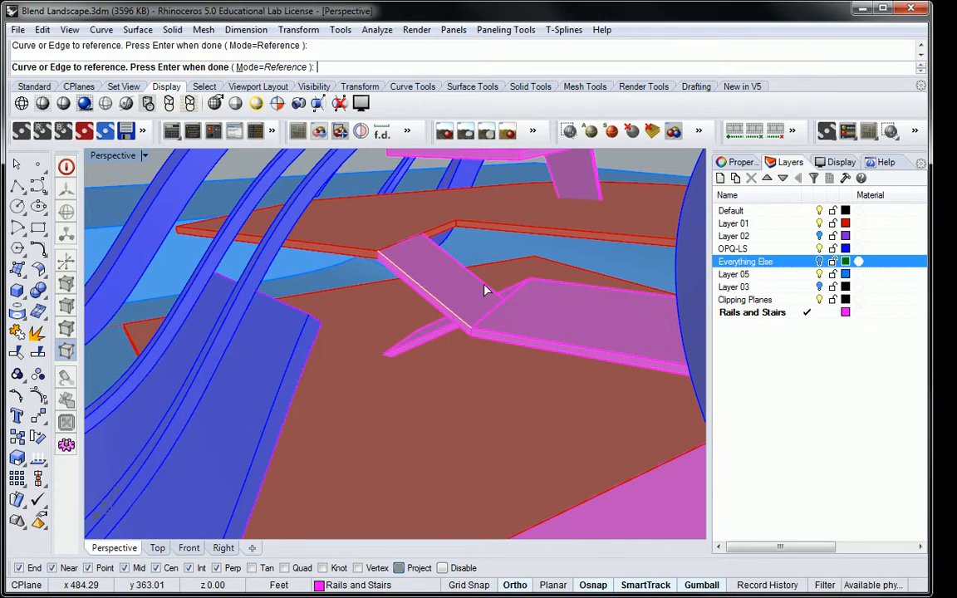
pyautogui.click(487, 288)
pyautogui.click(542, 325)
pyautogui.click(430, 332)
pyautogui.click(467, 357)
pyautogui.click(510, 292)
pyautogui.click(562, 329)
# Step: Add both side curves of the short flight descending from the pink landing onto the red walkway to the 4 Panel reference
pyautogui.moveTo(561, 330); pyautogui.dragTo(447, 393, button='right')
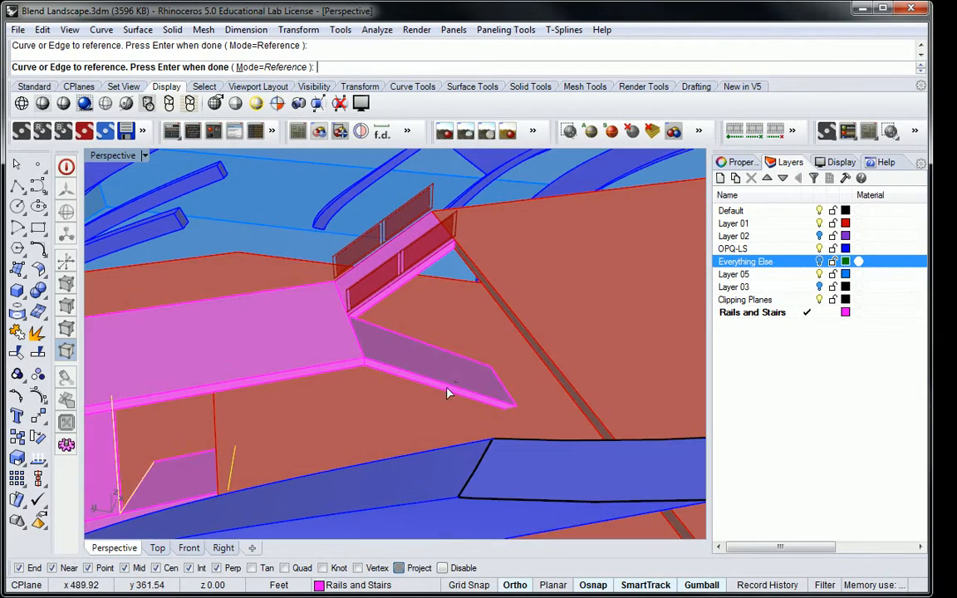
pyautogui.click(453, 390)
pyautogui.click(496, 364)
pyautogui.click(444, 351)
pyautogui.click(500, 378)
# Step: Add the exposed edge curves of the pink landings between the red platforms to the 4 Panel reference
pyautogui.moveTo(501, 379); pyautogui.dragTo(378, 335, button='right')
pyautogui.click(373, 336)
pyautogui.click(406, 371)
pyautogui.moveTo(406, 371)
pyautogui.mouseDown(button='right')
pyautogui.moveTo(406, 325)
pyautogui.moveTo(390, 315)
pyautogui.moveTo(443, 331)
pyautogui.moveTo(500, 328)
pyautogui.moveTo(423, 370)
pyautogui.mouseUp(button='right')
pyautogui.scroll(5, 423, 370)
pyautogui.click(417, 340)
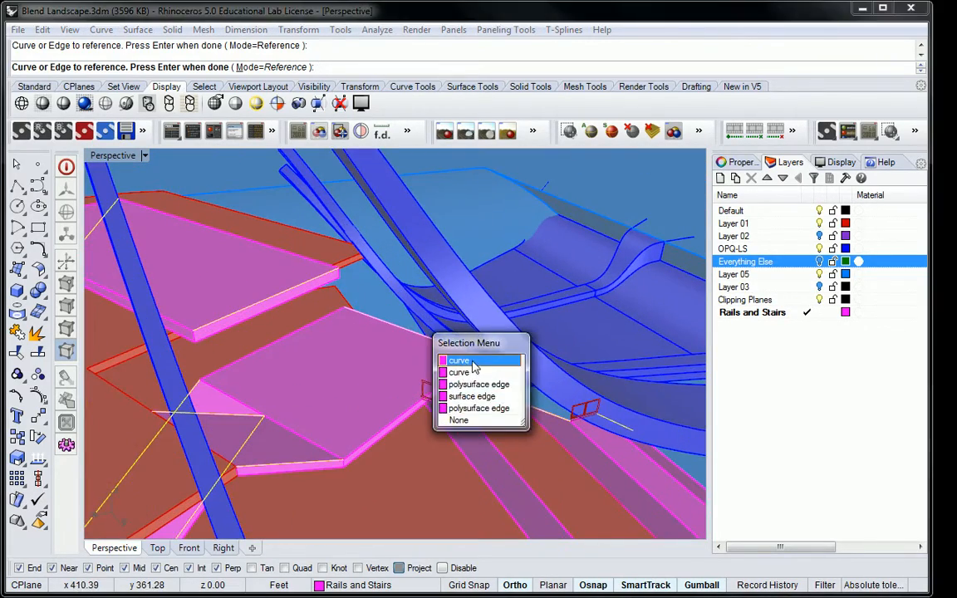
pyautogui.click(473, 365)
# Step: Add the red platform's edge curve beside the upper pink landing and finish the 4 Panel curve reference
pyautogui.scroll(-5, 450, 313)
pyautogui.moveTo(500, 309); pyautogui.dragTo(438, 311, button='right')
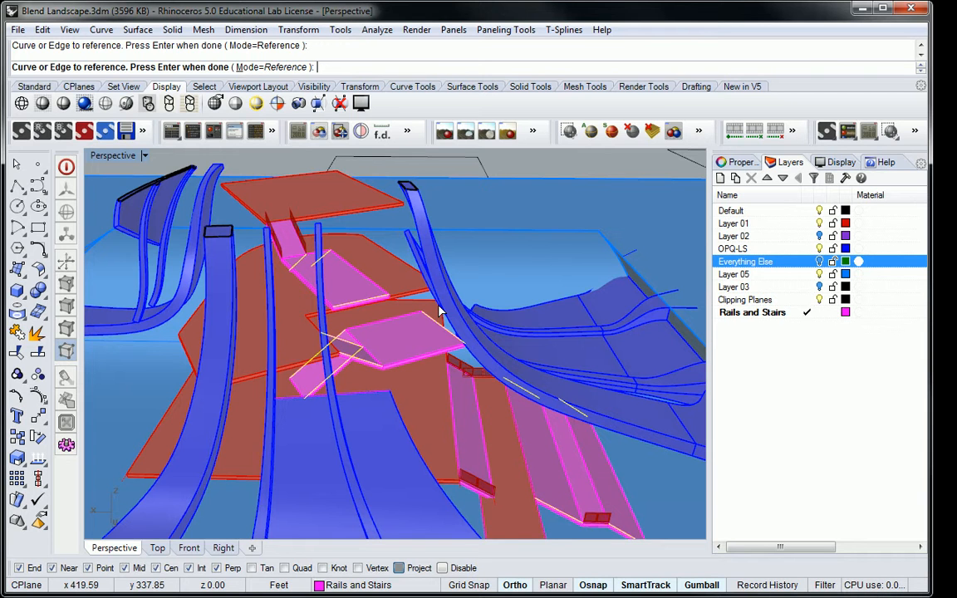
pyautogui.moveTo(440, 311); pyautogui.dragTo(362, 327, button='right')
pyautogui.click(412, 367)
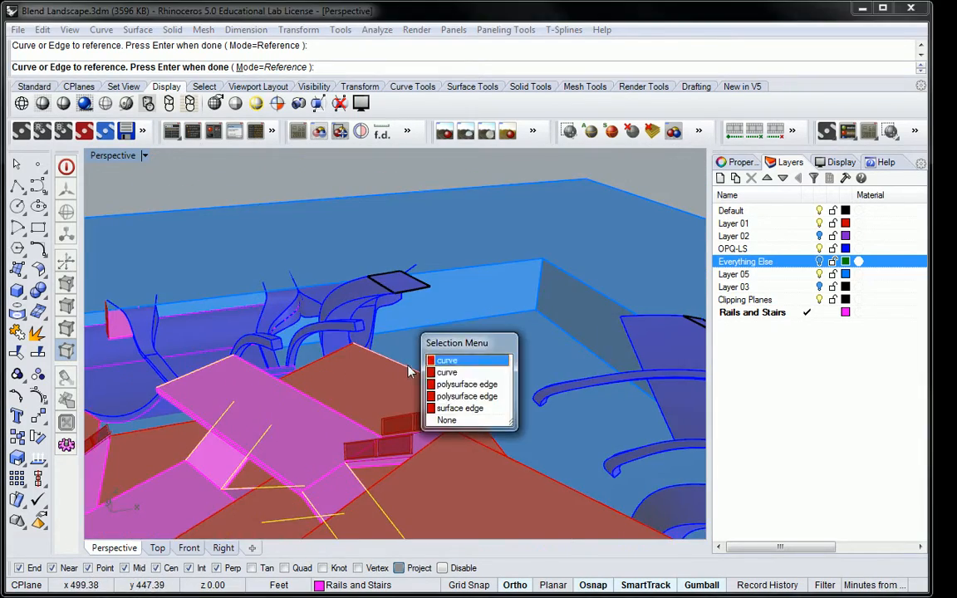
pyautogui.click(452, 373)
pyautogui.moveTo(452, 373); pyautogui.dragTo(395, 296, button='right')
pyautogui.press('Return')
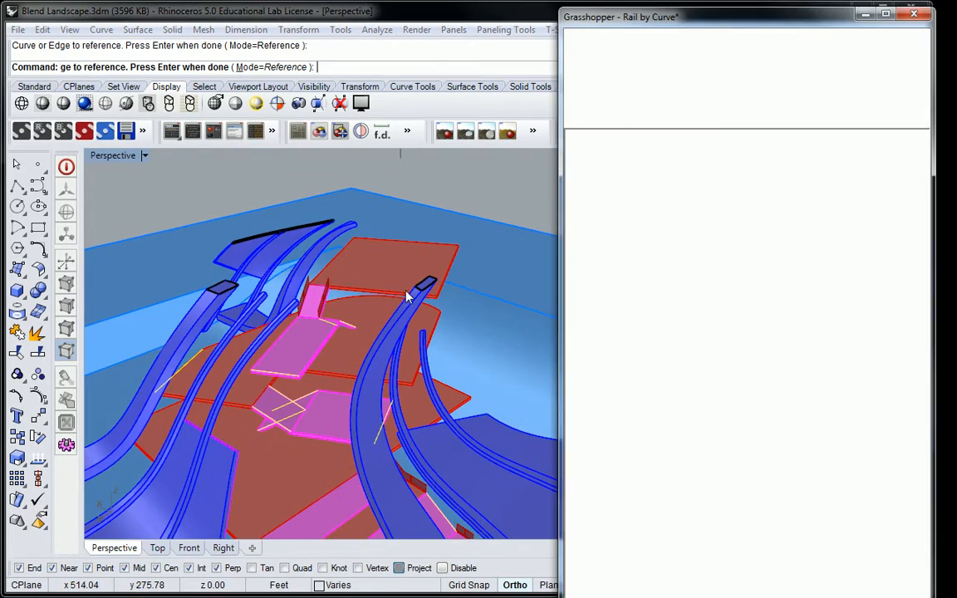
pyautogui.moveTo(376, 373); pyautogui.dragTo(385, 309, button='right')
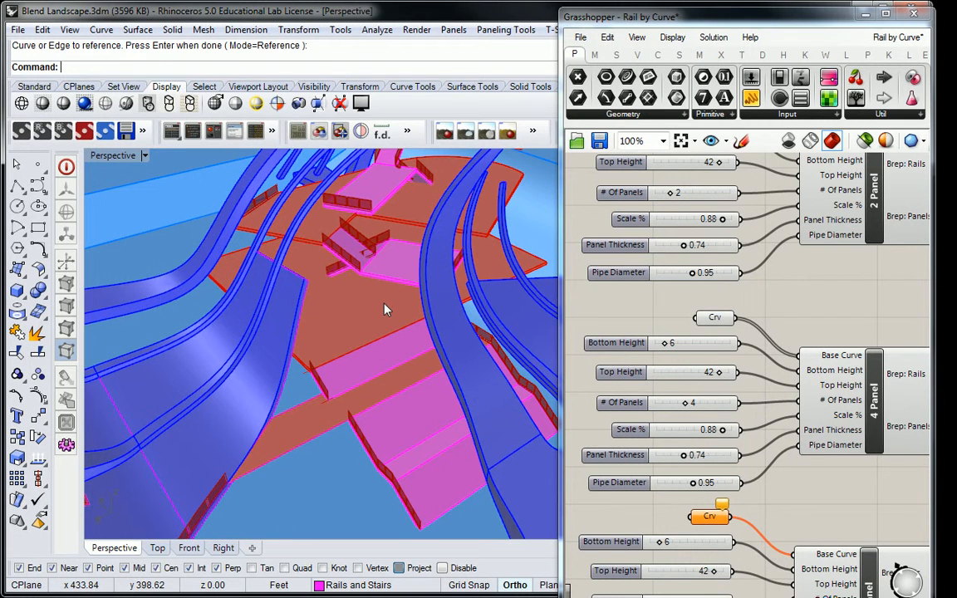